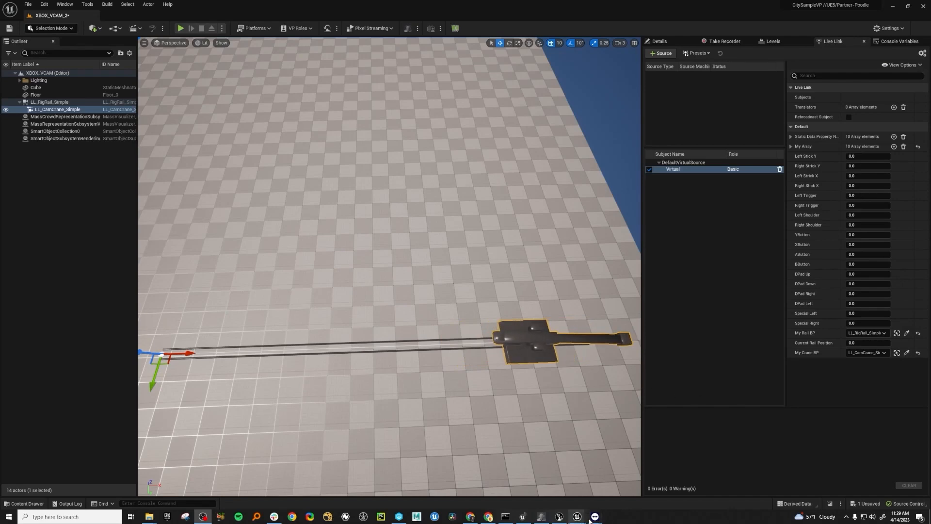
Step: Bring up the remote TeamViewer session, return to the local editor and enable Rebroadcast Subject for the Virtual Live Link subject
{"action": "left_click", "coordinate": [626, 480]}
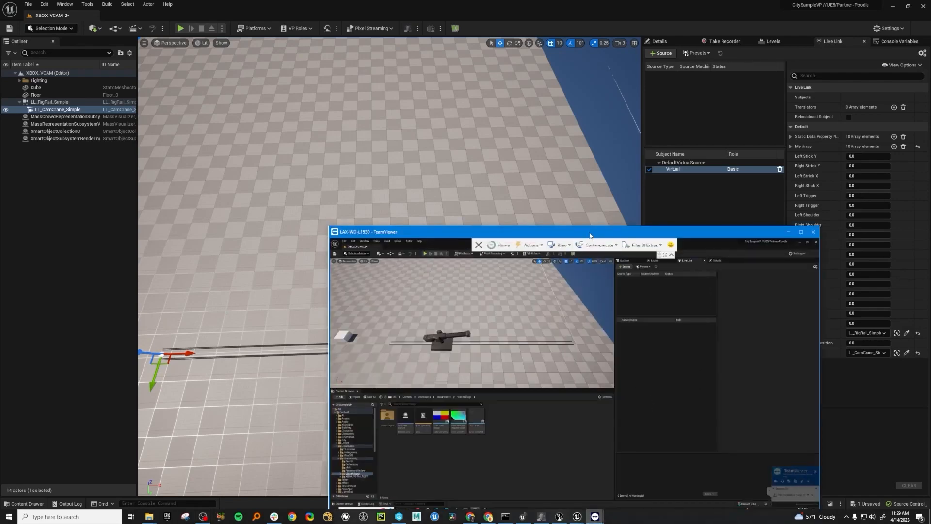
{"action": "left_click_drag", "start_coordinate": [590, 235], "coordinate": [646, 366]}
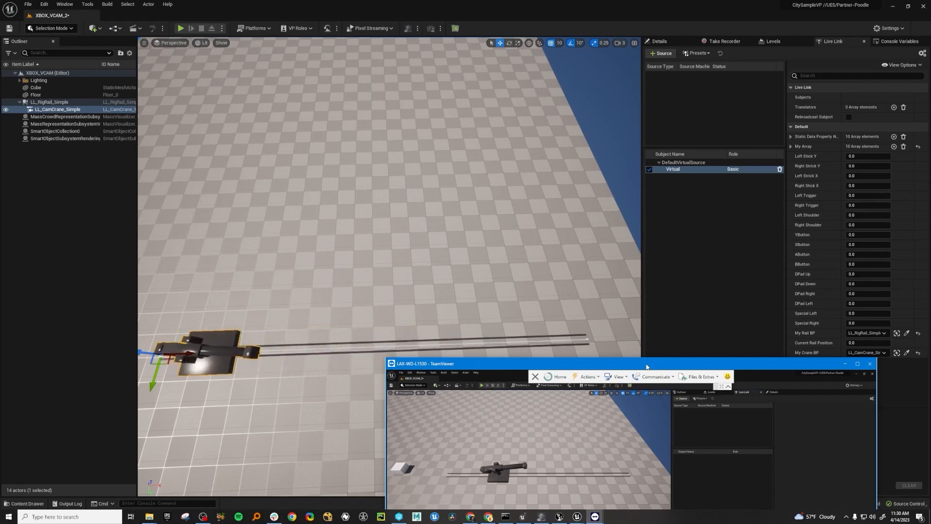
{"action": "left_click", "coordinate": [582, 10]}
{"action": "left_click", "coordinate": [848, 117]}
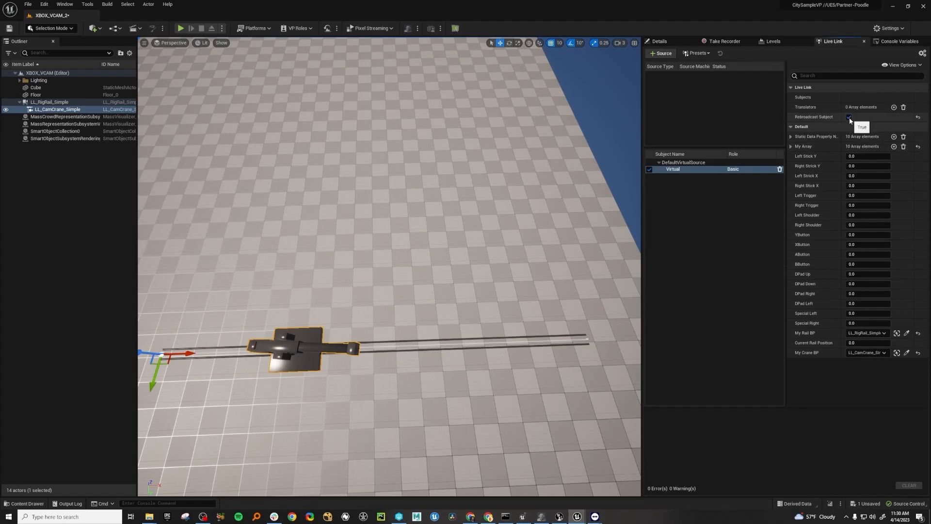
Step: Check which Message Bus sources are available to Live Link in the local editor
{"action": "left_click", "coordinate": [674, 53]}
{"action": "mouse_move", "coordinate": [678, 83]}
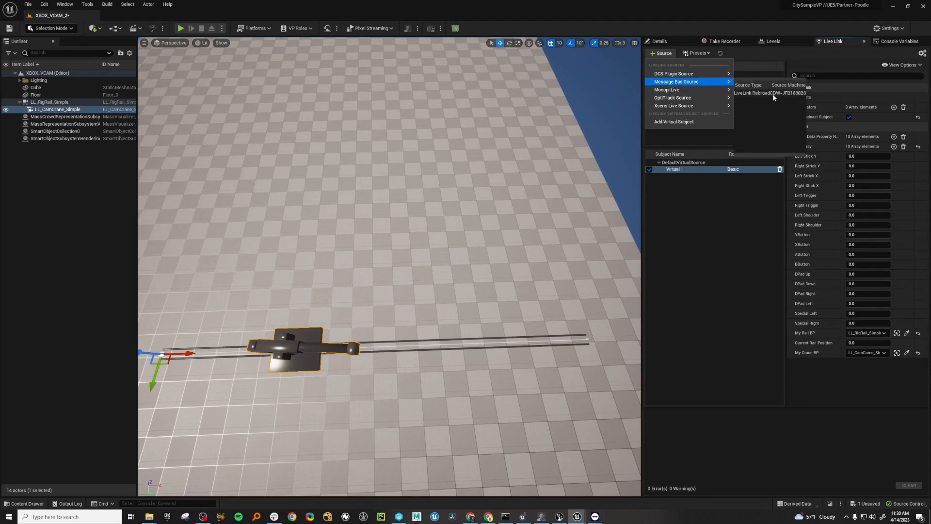
{"action": "left_click", "coordinate": [714, 311]}
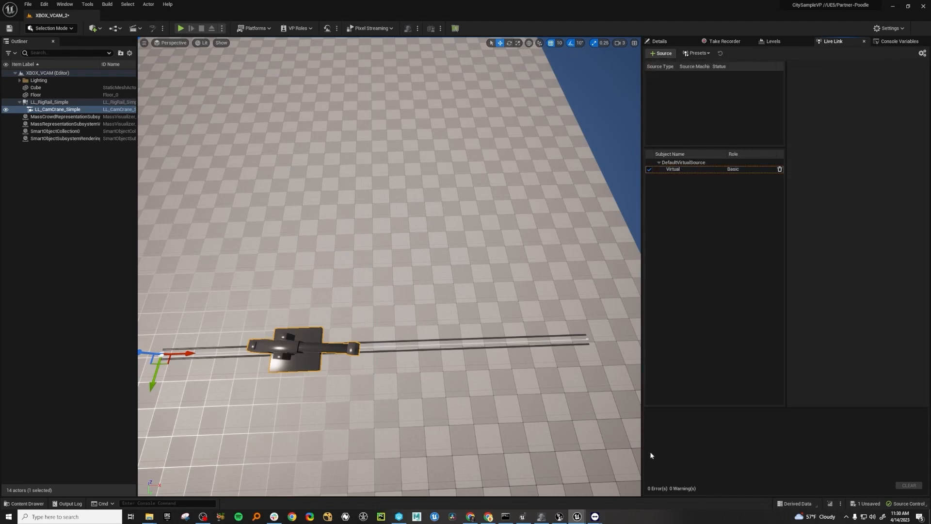
Step: Switch to the remote TeamViewer session at full size and add the LiveLink Rebroadcast Message Bus source to its editor
{"action": "left_click", "coordinate": [629, 481]}
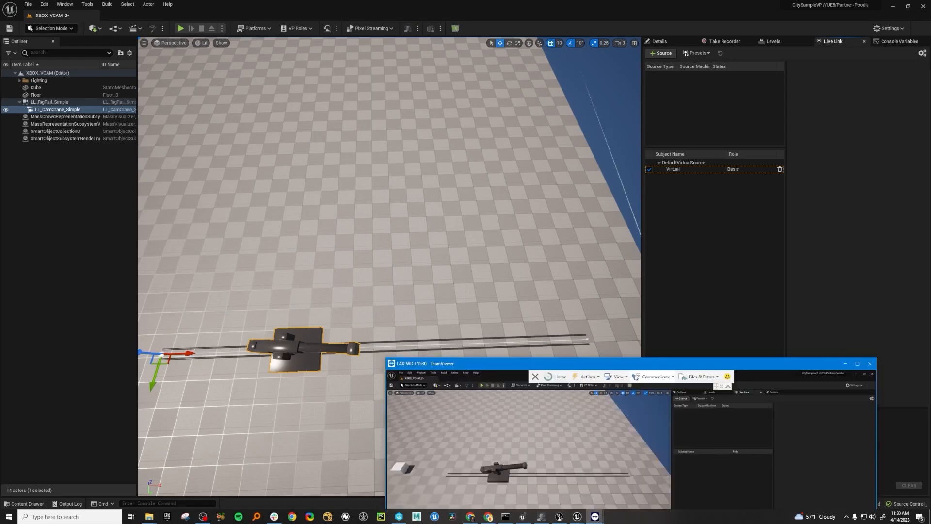
{"action": "left_click_drag", "start_coordinate": [643, 369], "coordinate": [497, 135]}
{"action": "left_click", "coordinate": [712, 135]}
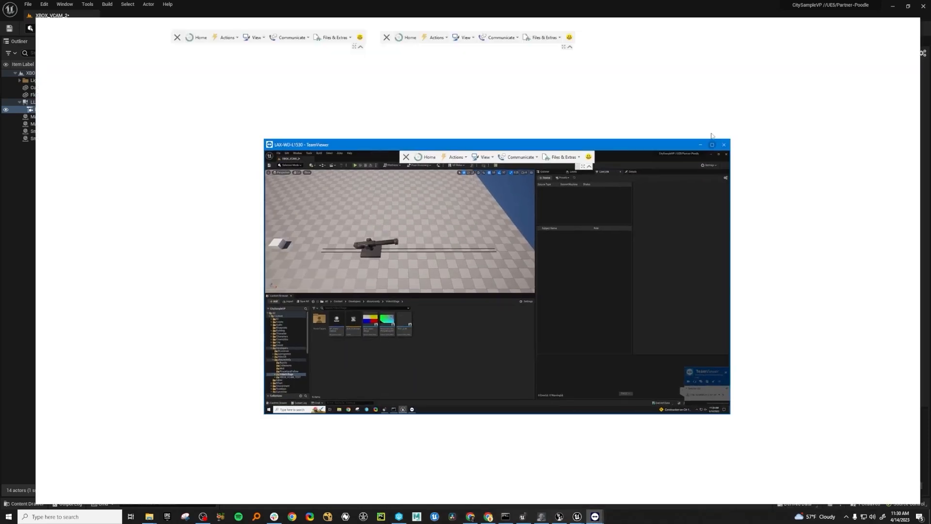
{"action": "left_click", "coordinate": [557, 63]}
{"action": "mouse_move", "coordinate": [572, 89]}
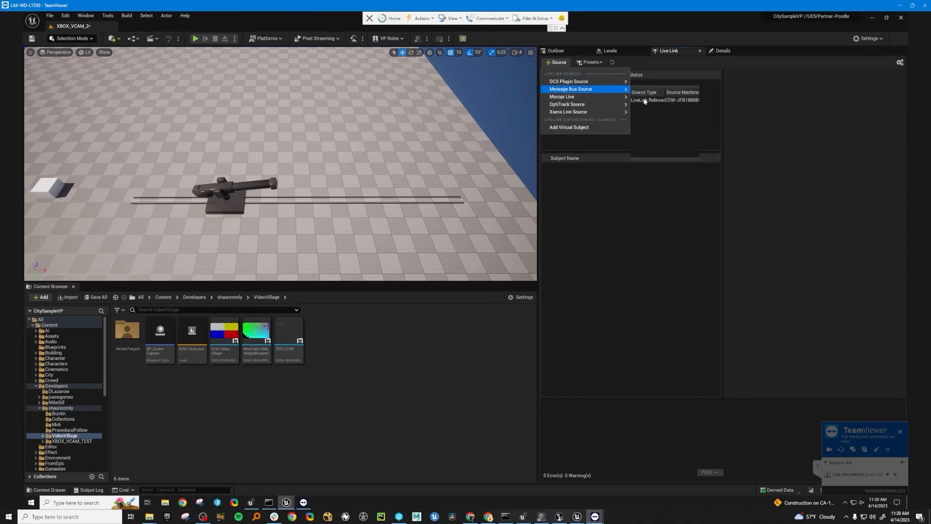
{"action": "left_click", "coordinate": [644, 100]}
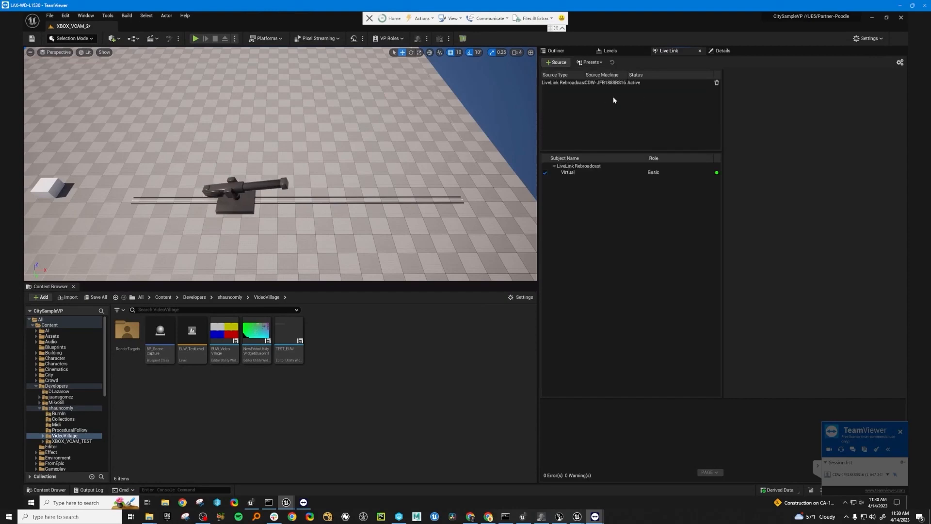
Step: Recheck the Message Bus sources offered in the remote editor without adding another one
{"action": "left_click", "coordinate": [556, 63]}
{"action": "mouse_move", "coordinate": [575, 90]}
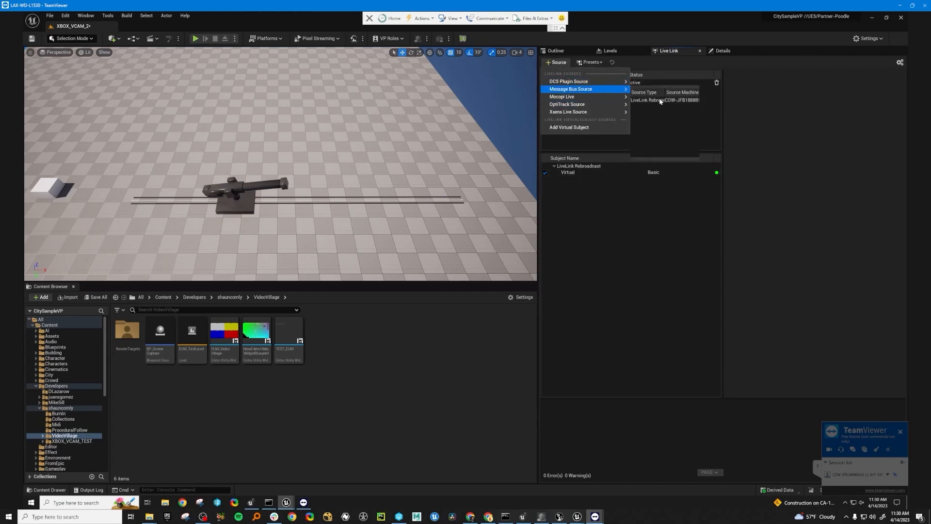
{"action": "left_click", "coordinate": [640, 239]}
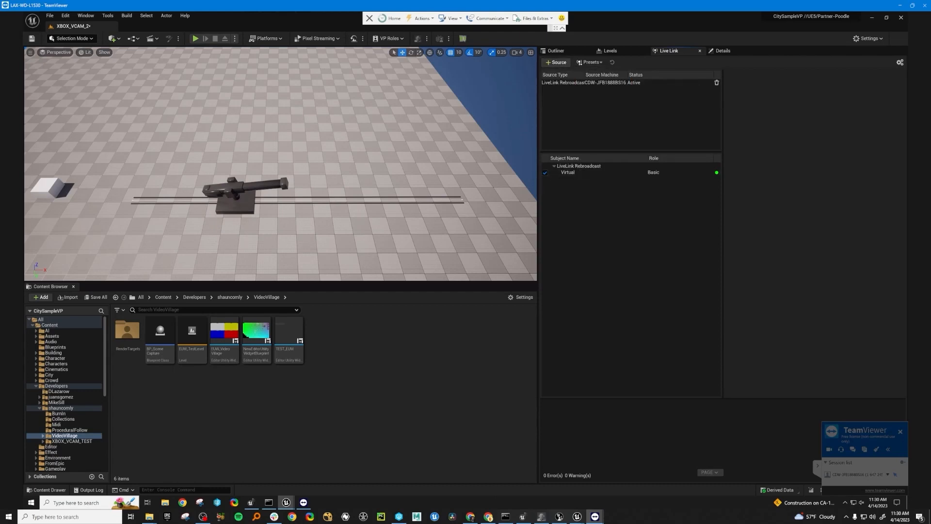
Step: Switch to the Switchboard, widen its Settings window and examine the project, Multi User Server and Unreal settings
{"action": "left_click", "coordinate": [542, 517]}
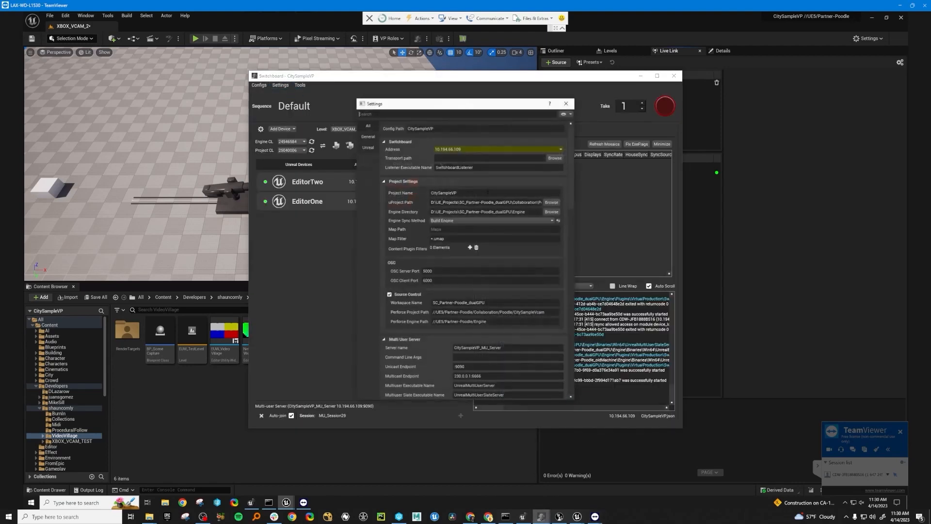
{"action": "left_click_drag", "start_coordinate": [461, 105], "coordinate": [438, 98]}
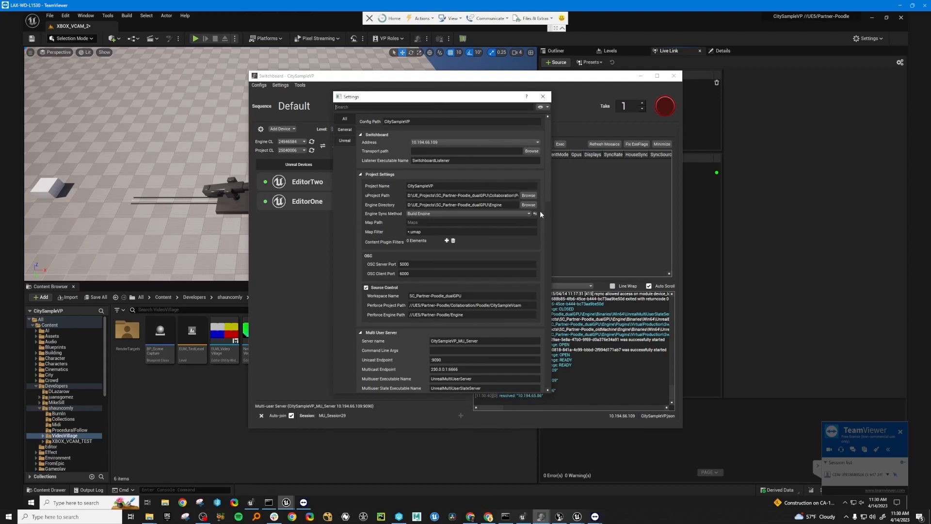
{"action": "left_click_drag", "start_coordinate": [551, 223], "coordinate": [600, 223]}
{"action": "scroll", "coordinate": [597, 195], "scroll_direction": "down", "scroll_amount": 3}
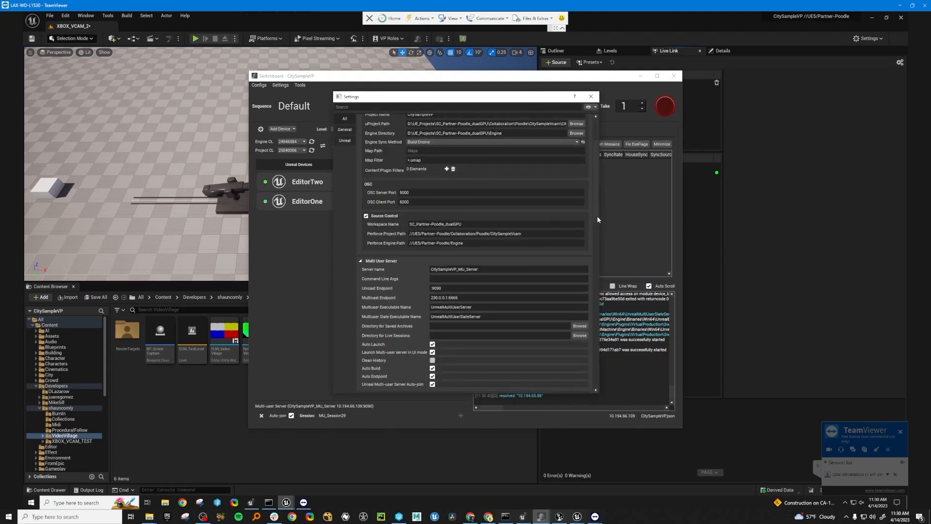
{"action": "left_click_drag", "start_coordinate": [597, 216], "coordinate": [592, 394]}
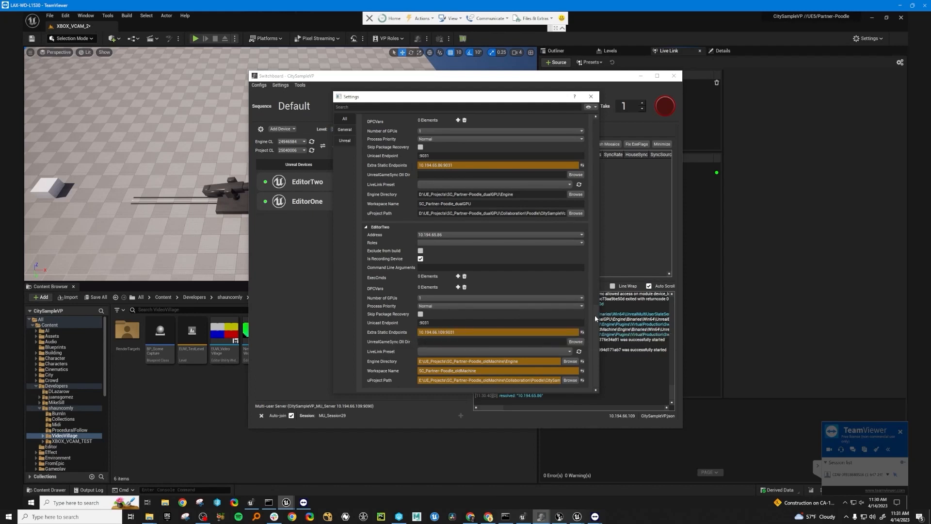
{"action": "left_click_drag", "start_coordinate": [594, 315], "coordinate": [599, 231]}
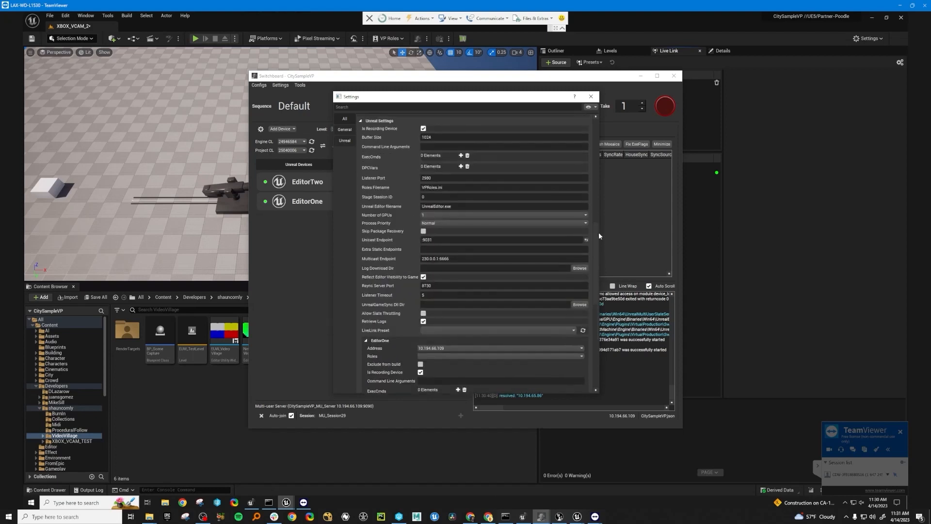
{"action": "scroll", "coordinate": [560, 253], "scroll_direction": "up", "scroll_amount": 1}
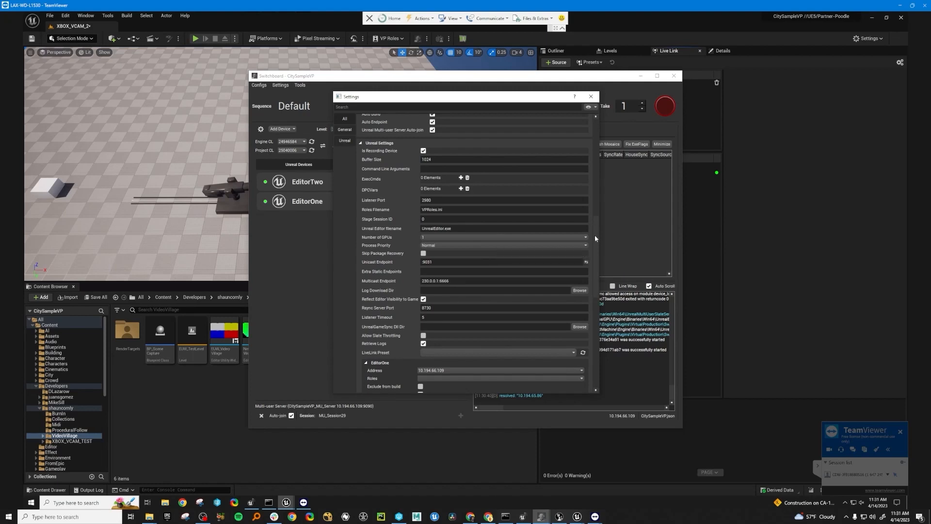
Step: Examine the EditorOne device's address, unicast endpoint and extra static endpoints in the Switchboard settings
{"action": "left_click_drag", "start_coordinate": [594, 240], "coordinate": [593, 271]}
{"action": "scroll", "coordinate": [516, 245], "scroll_direction": "down", "scroll_amount": 2}
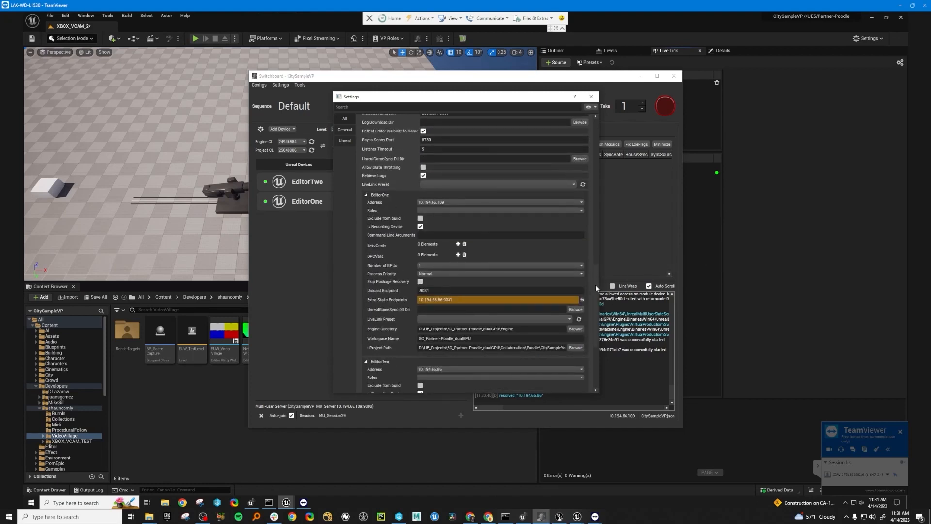
{"action": "scroll", "coordinate": [596, 284], "scroll_direction": "down", "scroll_amount": 1}
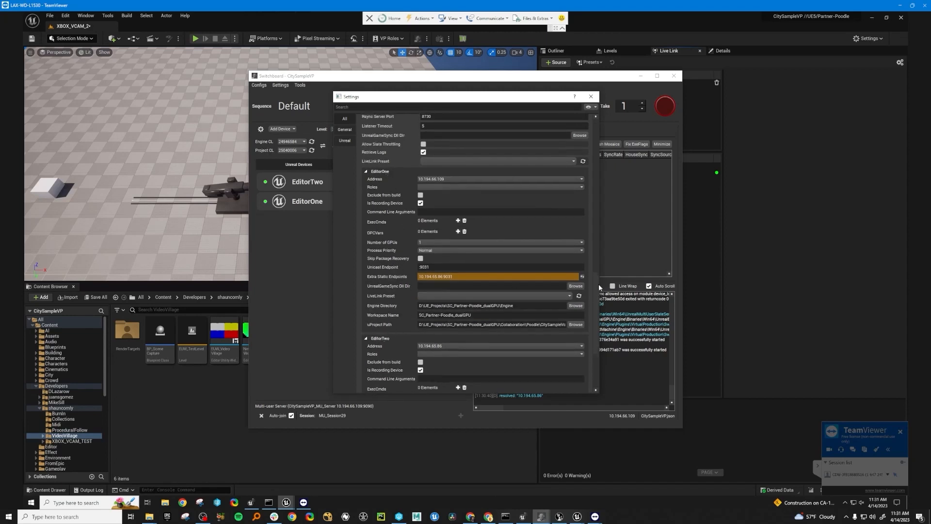
{"action": "scroll", "coordinate": [600, 287], "scroll_direction": "down", "scroll_amount": 2}
{"action": "scroll", "coordinate": [600, 301], "scroll_direction": "down", "scroll_amount": 1}
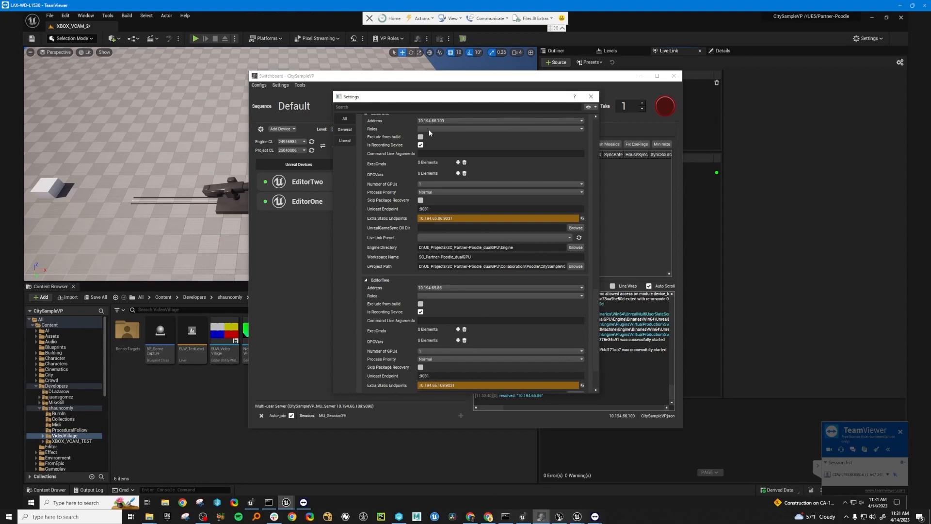
Step: Compare the addresses and extra static endpoints of EditorOne and EditorTwo over the remote session, and close the Switchboard settings
{"action": "left_click_drag", "start_coordinate": [683, 5], "coordinate": [689, 257]}
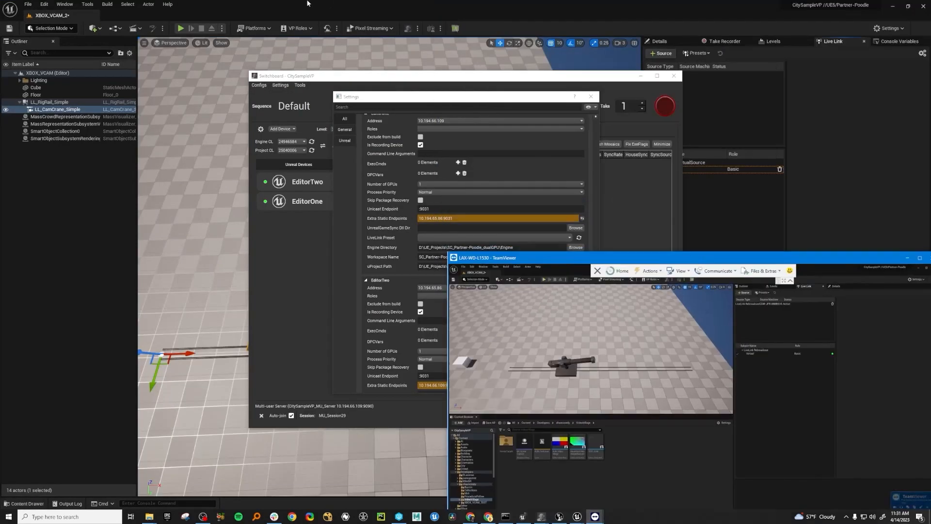
{"action": "double_click", "coordinate": [722, 256]}
{"action": "left_click", "coordinate": [541, 517]}
{"action": "left_click", "coordinate": [558, 485]}
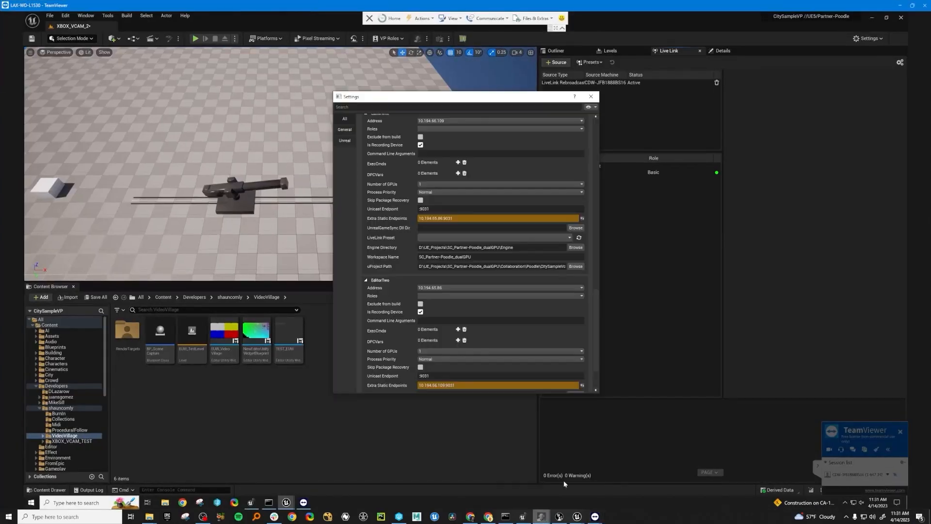
{"action": "scroll", "coordinate": [482, 242], "scroll_direction": "down", "scroll_amount": 3}
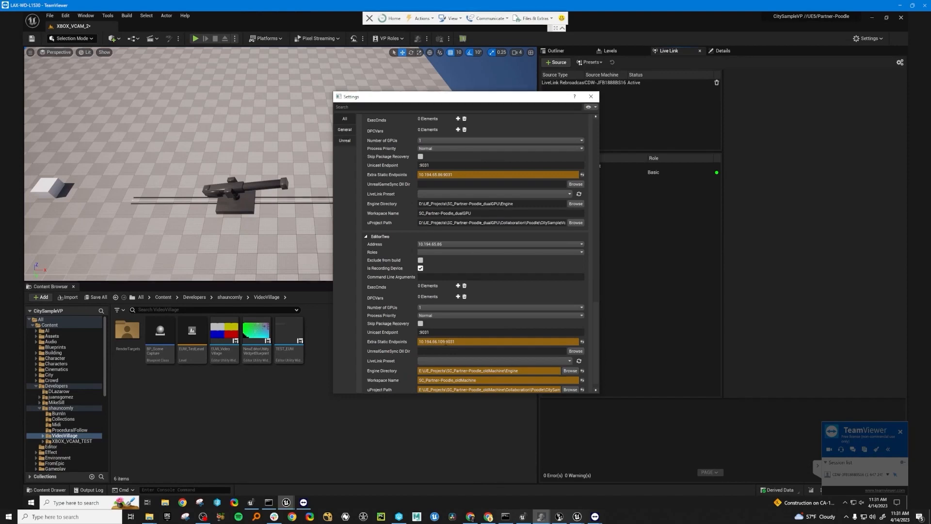
{"action": "scroll", "coordinate": [504, 328], "scroll_direction": "up", "scroll_amount": 3}
{"action": "scroll", "coordinate": [504, 328], "scroll_direction": "up", "scroll_amount": 6}
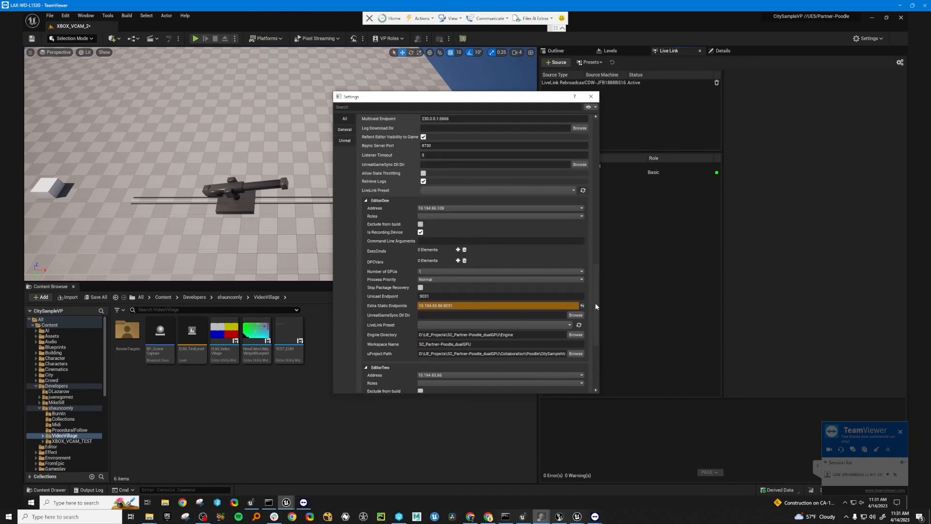
{"action": "left_click_drag", "start_coordinate": [595, 303], "coordinate": [595, 338]}
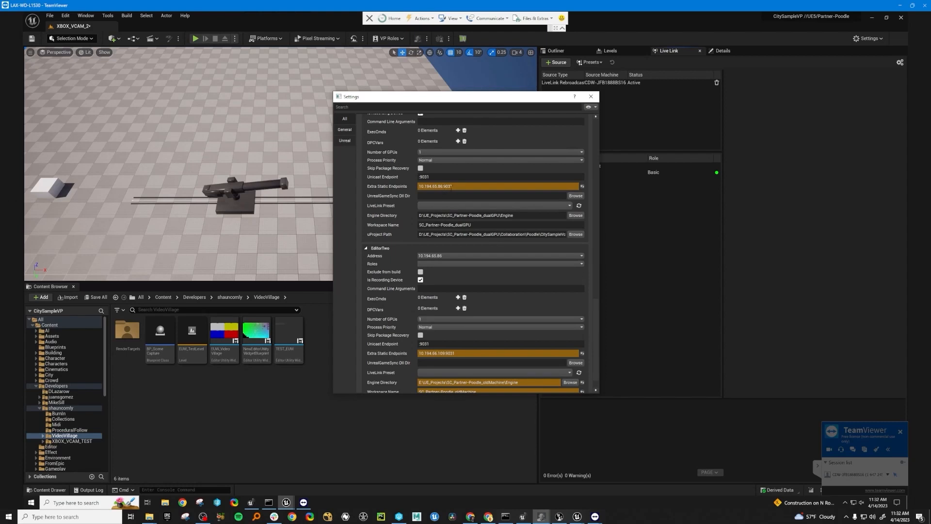
{"action": "left_click_drag", "start_coordinate": [593, 323], "coordinate": [597, 311]}
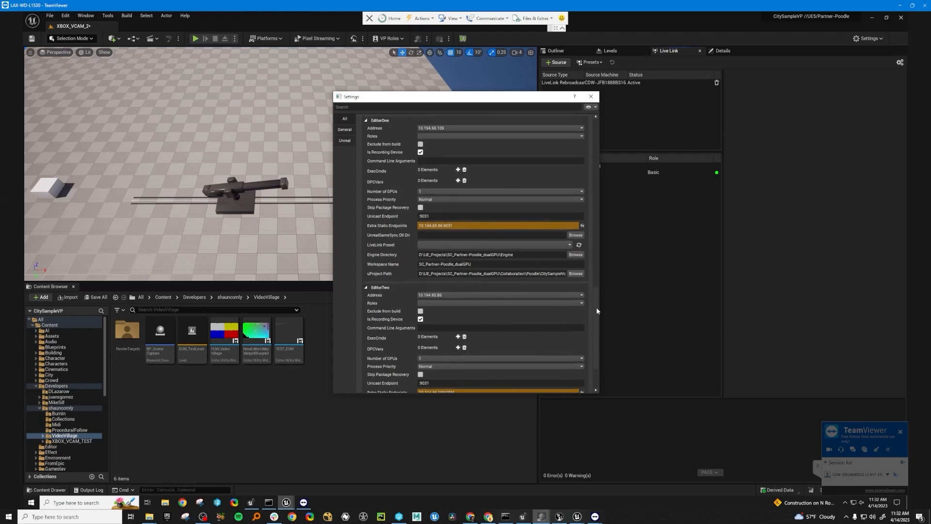
{"action": "left_click", "coordinate": [590, 97]}
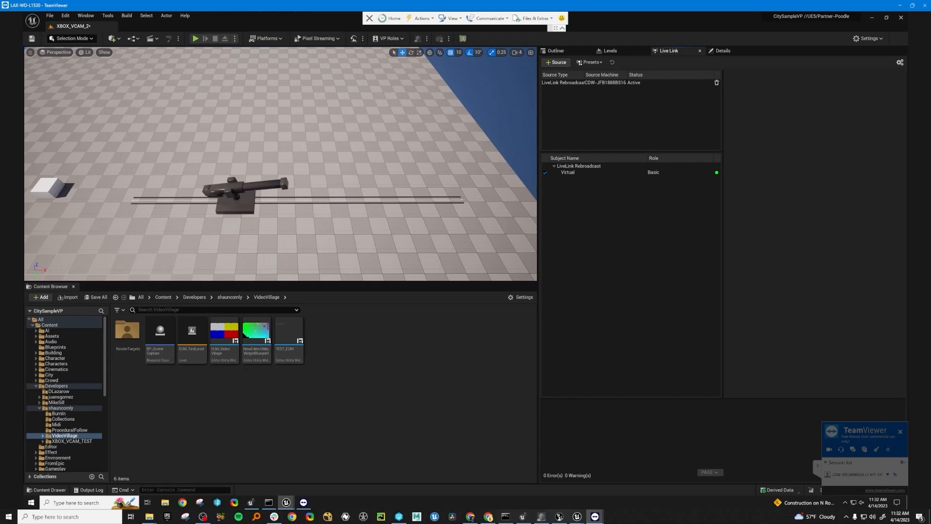
Step: View the remote LiveLink Rebroadcast source's settings and the list of available Message Bus sources
{"action": "left_click", "coordinate": [572, 82]}
{"action": "left_click", "coordinate": [557, 62]}
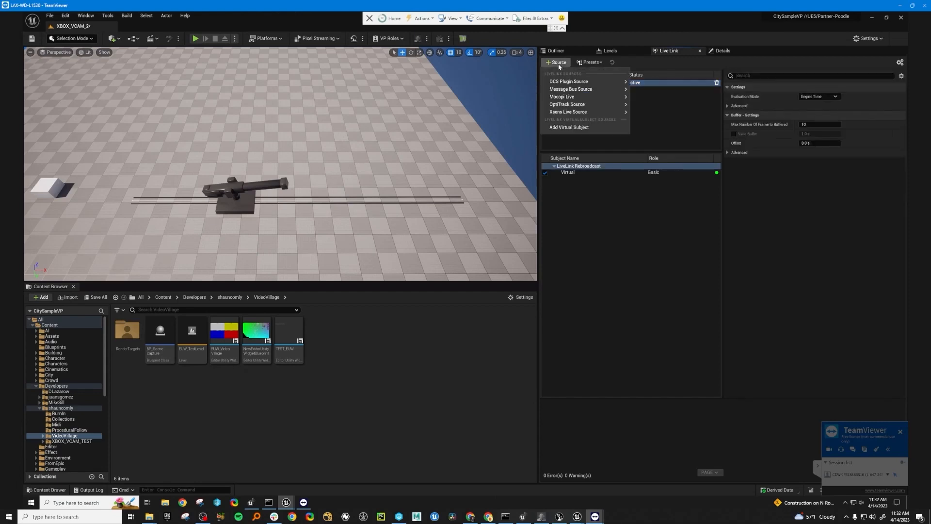
{"action": "mouse_move", "coordinate": [571, 89]}
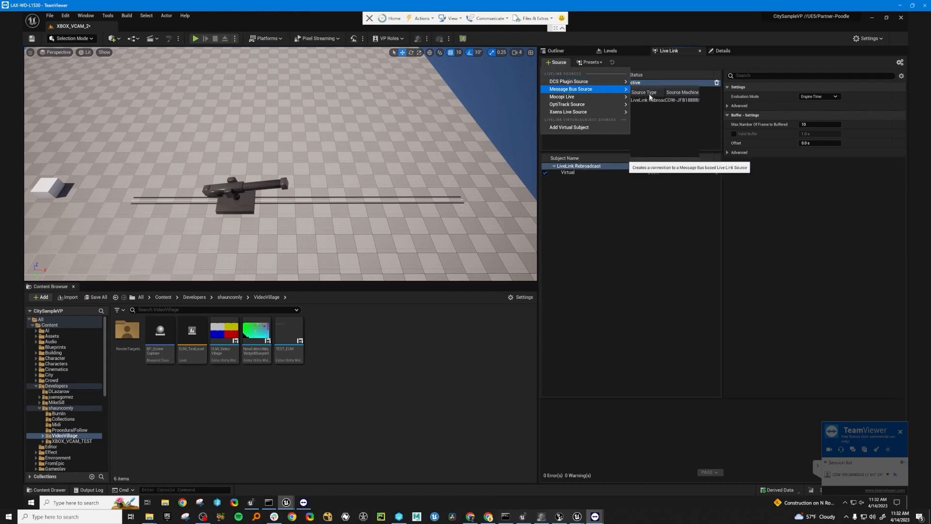
{"action": "left_click", "coordinate": [640, 285]}
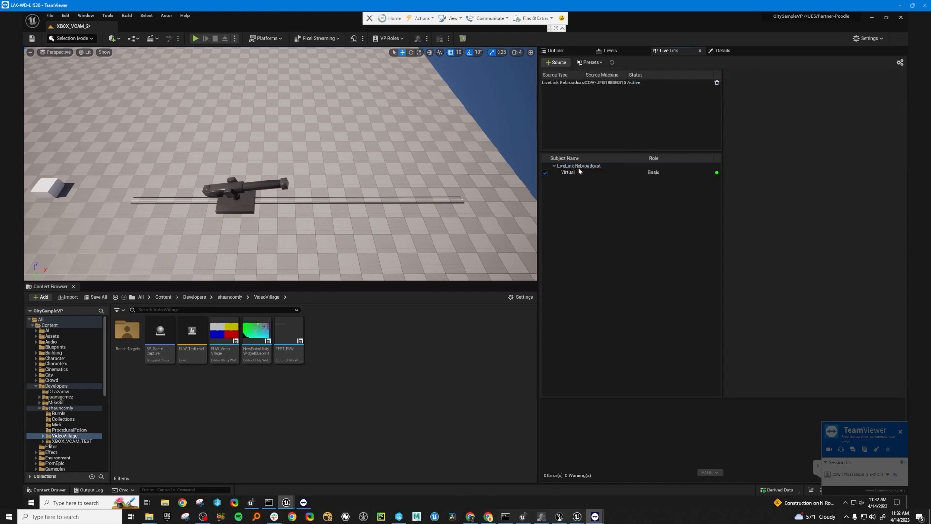
Step: Select the remote editor's Virtual subject and restore the TeamViewer window to a smaller size over the local editor
{"action": "left_click", "coordinate": [580, 172]}
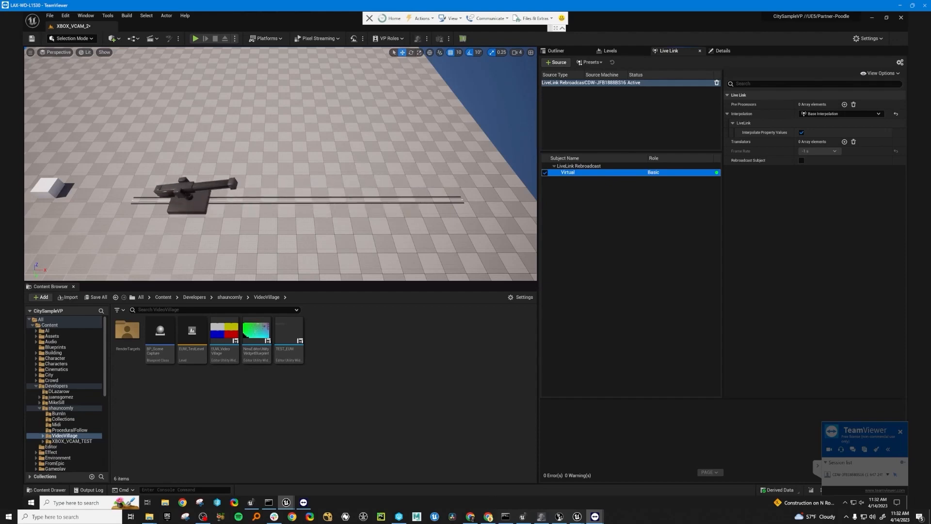
{"action": "left_click_drag", "start_coordinate": [534, 6], "coordinate": [710, 218]}
{"action": "left_click", "coordinate": [640, 77]}
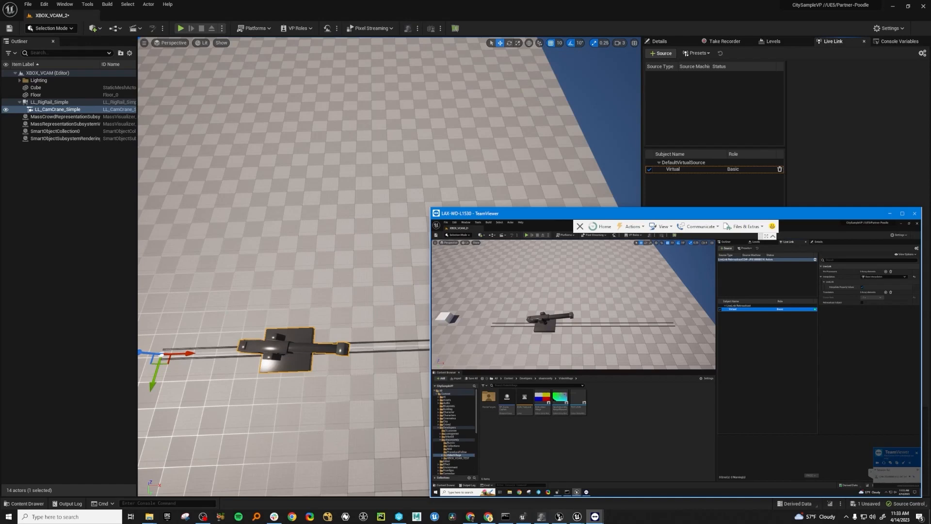
{"action": "left_click_drag", "start_coordinate": [551, 218], "coordinate": [416, 185]}
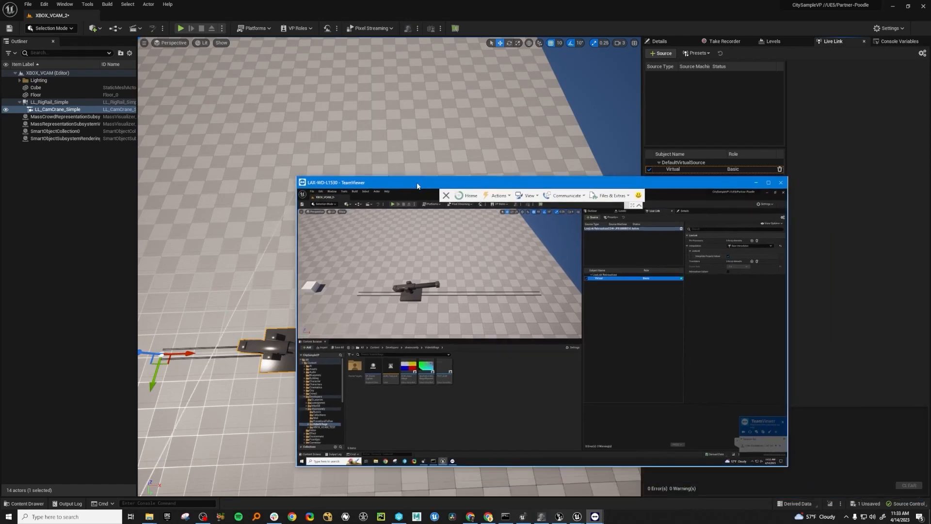